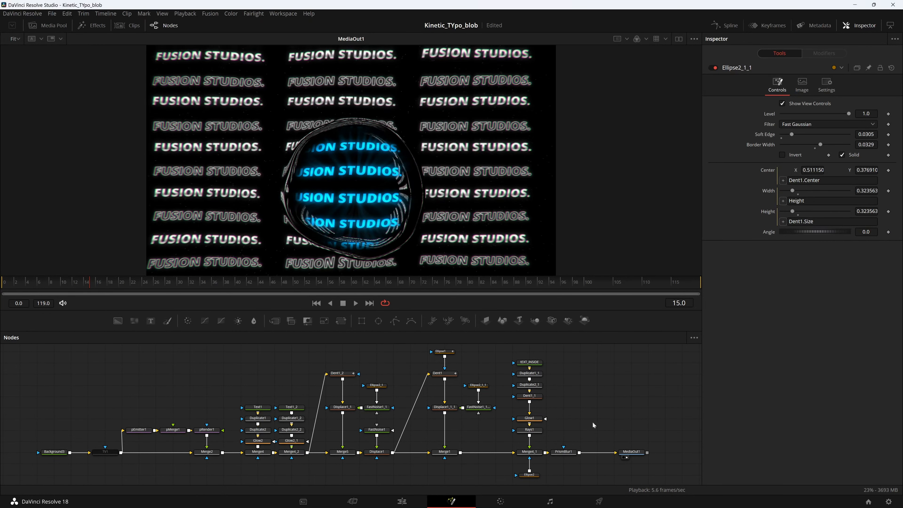
Disable the composition's nodes apart from the particle nodes, and preview pRender1 in the viewer at frame 20.
{"action": "left_click_drag", "start_coordinate": [660, 476], "coordinate": [89, 349]}
{"action": "left_click_drag", "start_coordinate": [248, 398], "coordinate": [214, 392]}
{"action": "left_click", "coordinate": [194, 474]}
{"action": "key", "text": "2"}
{"action": "left_click_drag", "start_coordinate": [90, 283], "coordinate": [119, 341]}
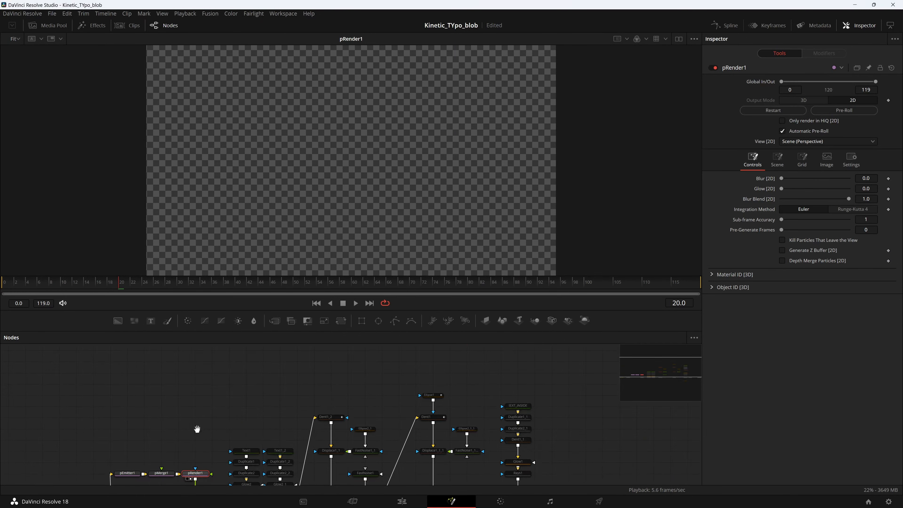
{"action": "left_click_drag", "start_coordinate": [198, 430], "coordinate": [234, 356]}
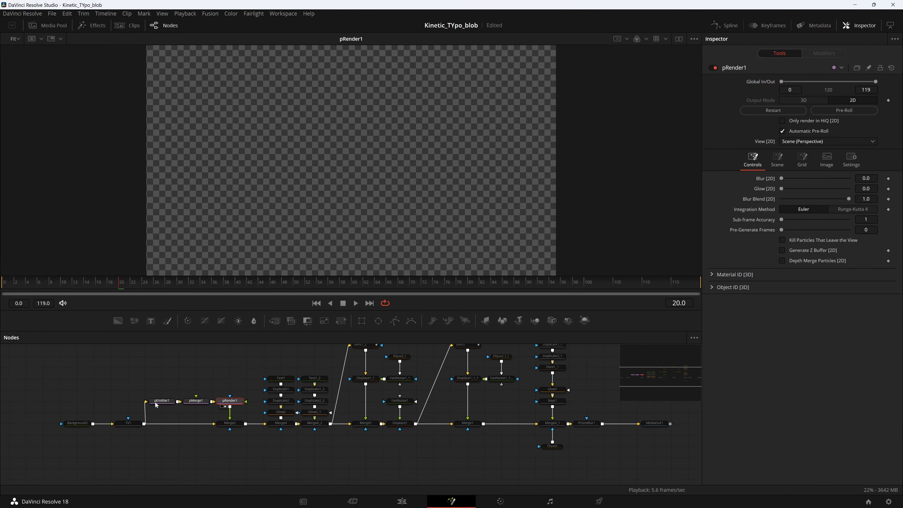
Enable the Background3 and Merge2 nodes at the start of the node tree.
{"action": "left_click", "coordinate": [78, 423]}
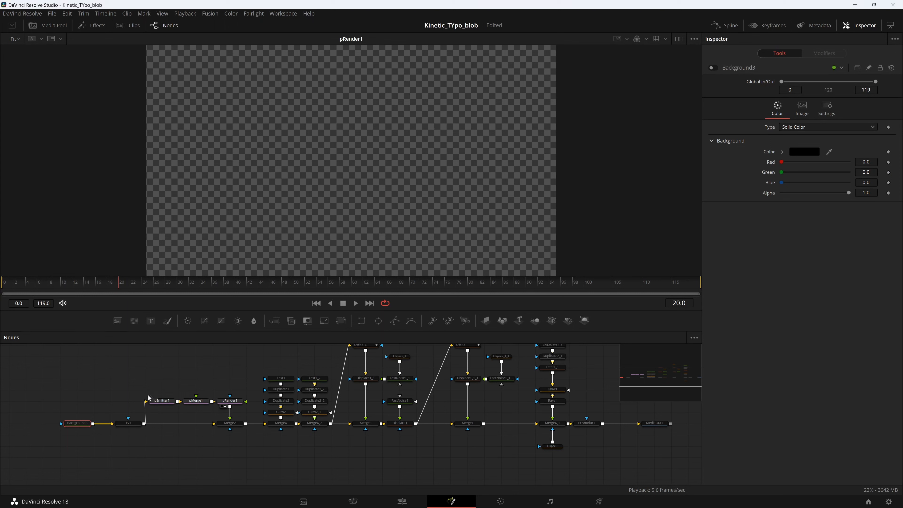
{"action": "left_click", "coordinate": [713, 68]}
{"action": "left_click", "coordinate": [235, 424]}
Examine the settings of the TV1, Rays1 and Glow1 nodes.
{"action": "left_click", "coordinate": [128, 423]}
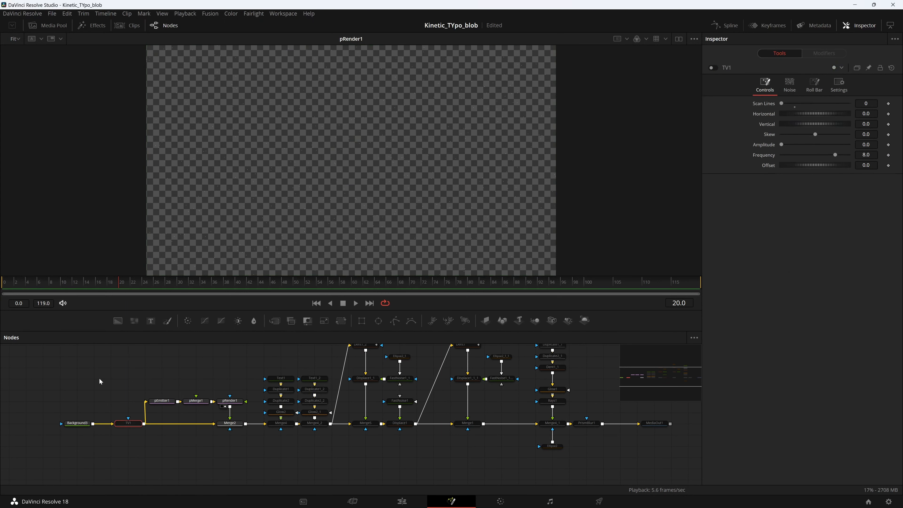
{"action": "left_click_drag", "start_coordinate": [106, 367], "coordinate": [245, 405]}
{"action": "left_click", "coordinate": [128, 423]}
{"action": "left_click_drag", "start_coordinate": [462, 459], "coordinate": [409, 470]}
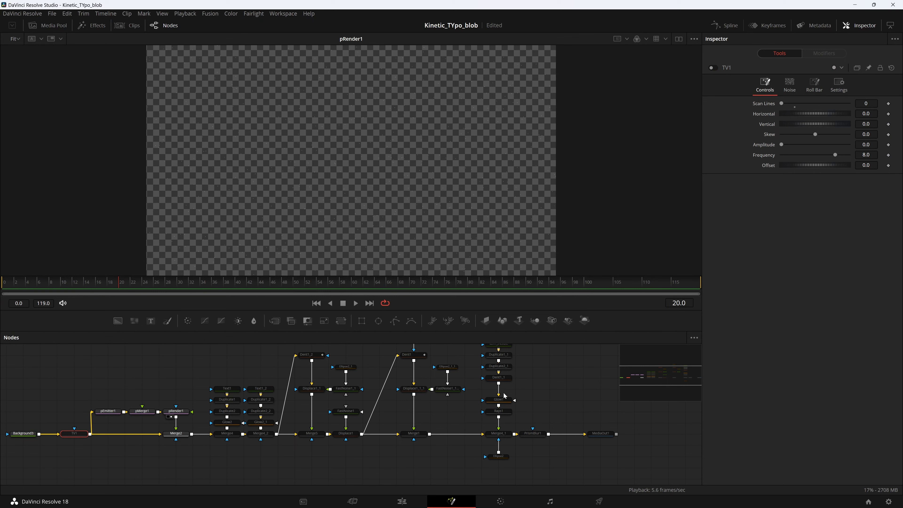
{"action": "left_click", "coordinate": [499, 411]}
{"action": "left_click", "coordinate": [499, 399]}
{"action": "left_click_drag", "start_coordinate": [533, 386], "coordinate": [563, 390]}
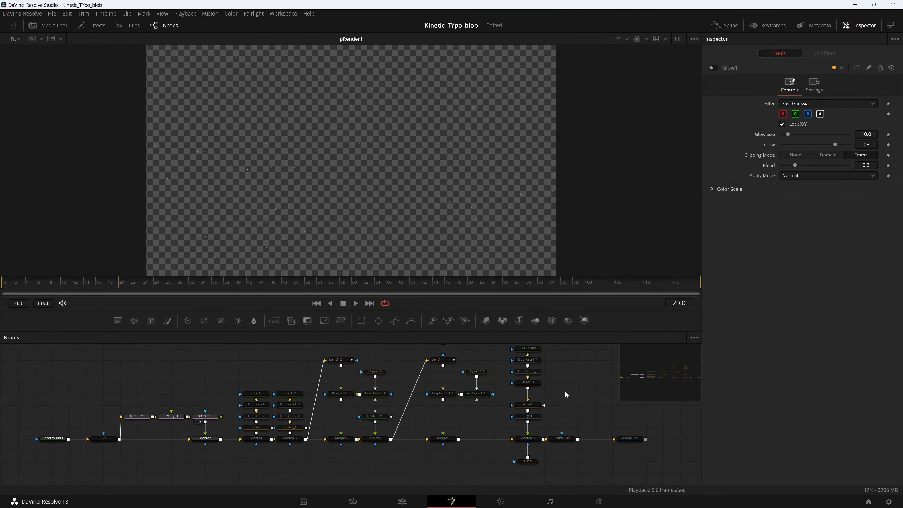
Show the Merge2 output in the viewer and disable the pEmitter1 particle node.
{"action": "left_click", "coordinate": [53, 439]}
{"action": "left_click", "coordinate": [207, 439]}
{"action": "key", "text": "2"}
{"action": "left_click", "coordinate": [140, 417]}
{"action": "key", "text": "ctrl+p"}
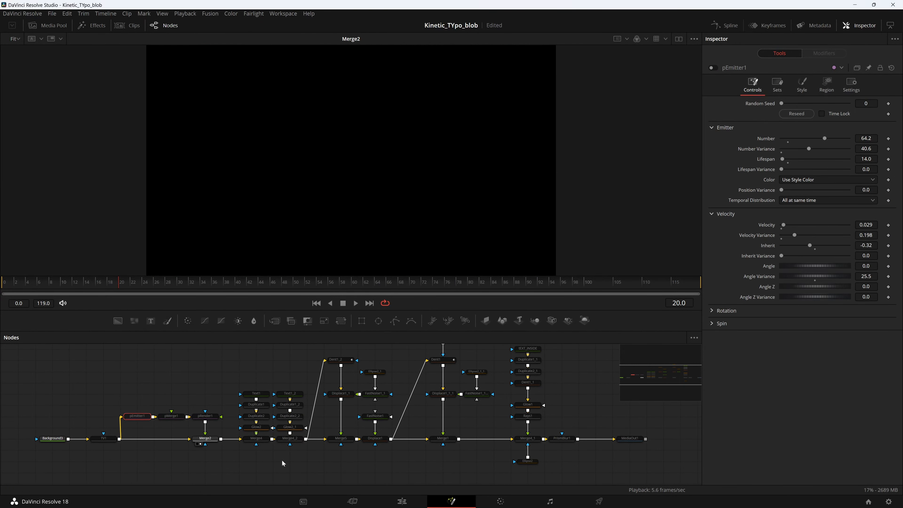
Enable the Text1 and Merge4 nodes and show the Merge4 output in the viewer.
{"action": "left_click", "coordinate": [262, 395]}
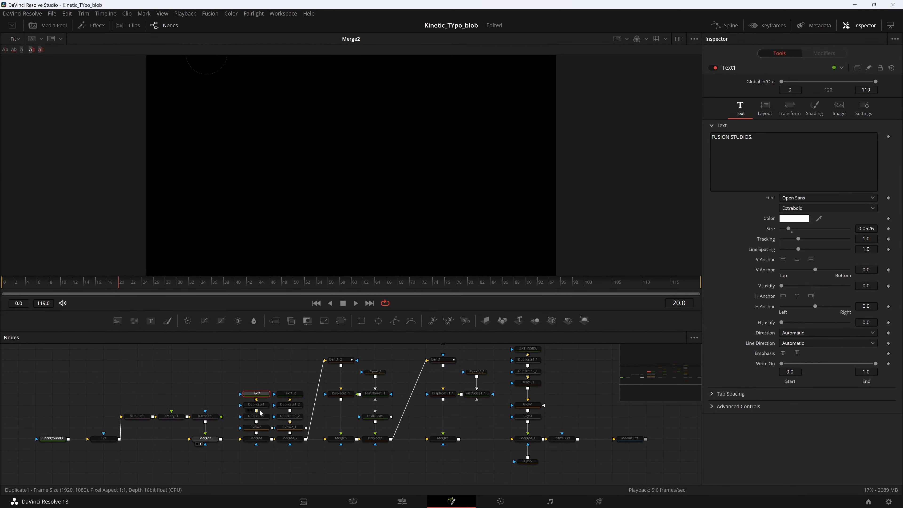
{"action": "left_click", "coordinate": [256, 438]}
{"action": "left_click", "coordinate": [713, 67]}
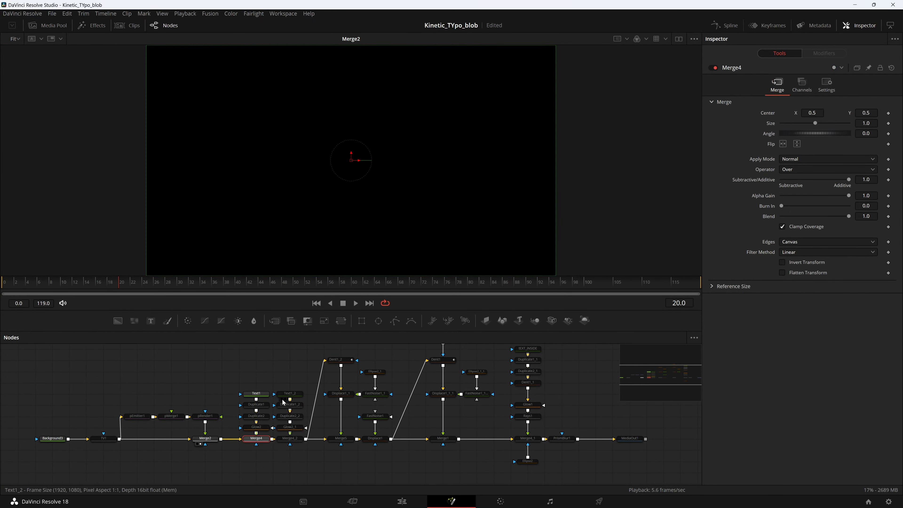
{"action": "left_click_drag", "start_coordinate": [257, 440], "coordinate": [325, 191]}
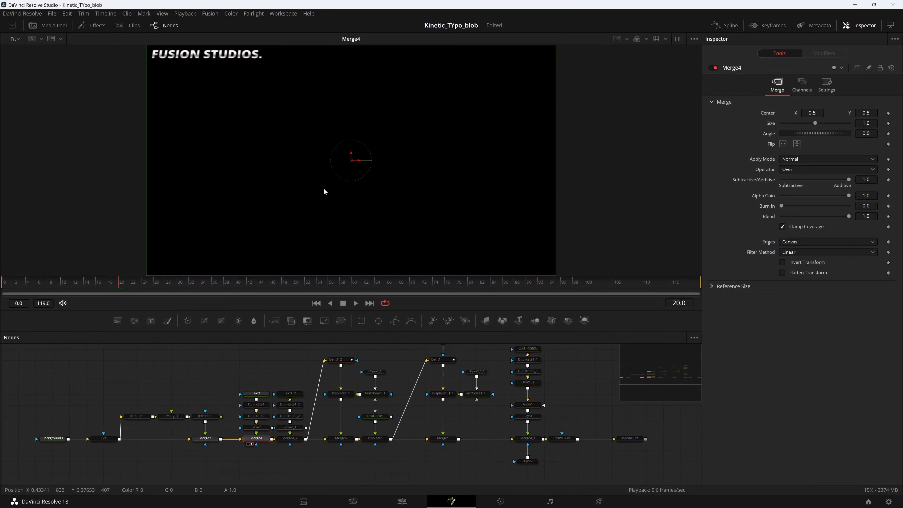
Enlarge the viewer area and set its zoom to 100% so the whole frame fits.
{"action": "left_click", "coordinate": [256, 393]}
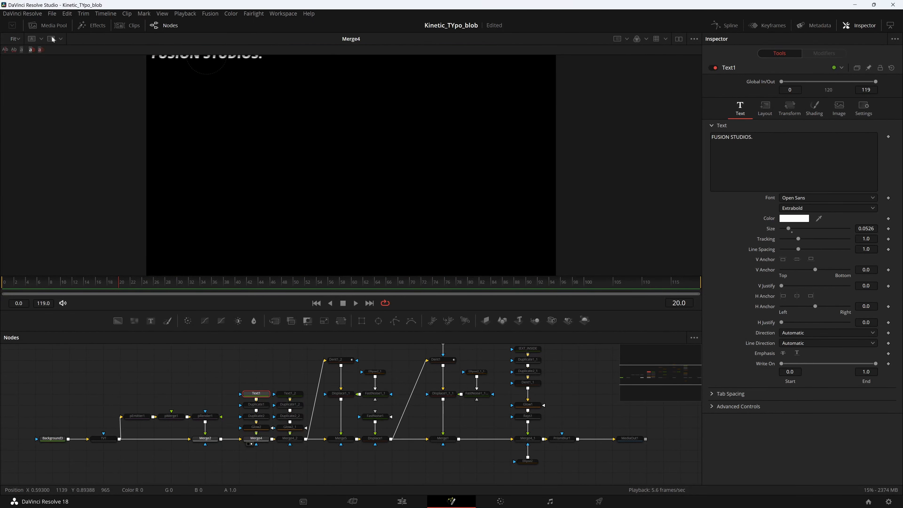
{"action": "left_click", "coordinate": [14, 39]}
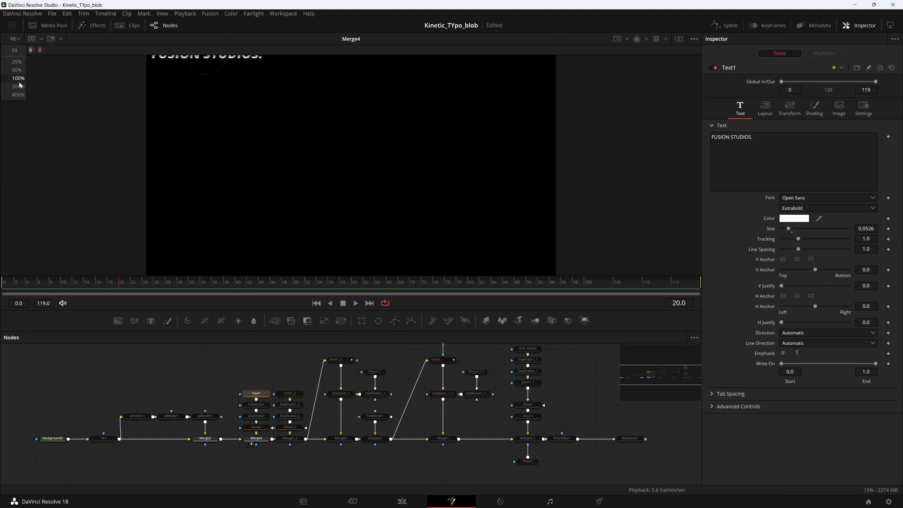
{"action": "left_click", "coordinate": [16, 70]}
{"action": "left_click_drag", "start_coordinate": [369, 142], "coordinate": [471, 151]}
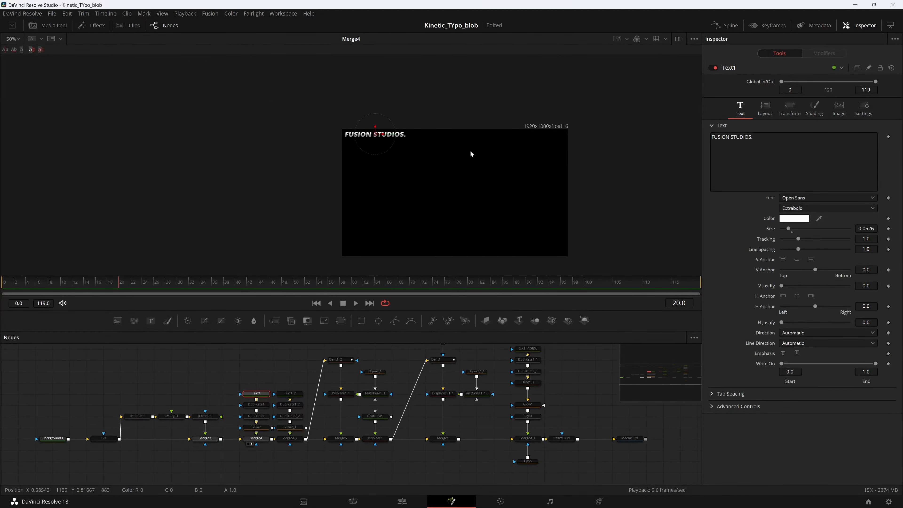
{"action": "left_click_drag", "start_coordinate": [447, 311], "coordinate": [441, 351]}
{"action": "left_click_drag", "start_coordinate": [492, 394], "coordinate": [448, 382]}
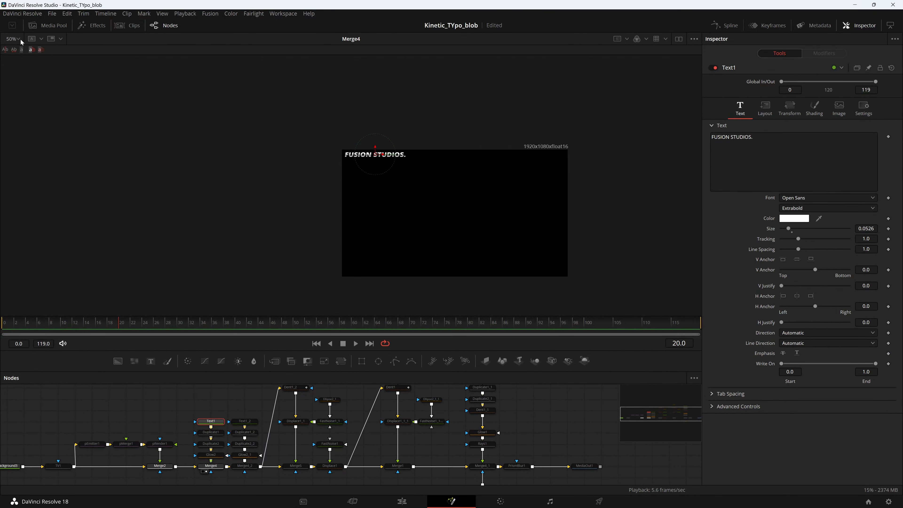
{"action": "left_click", "coordinate": [13, 39]}
{"action": "left_click", "coordinate": [16, 80]}
{"action": "left_click_drag", "start_coordinate": [608, 196], "coordinate": [417, 133]}
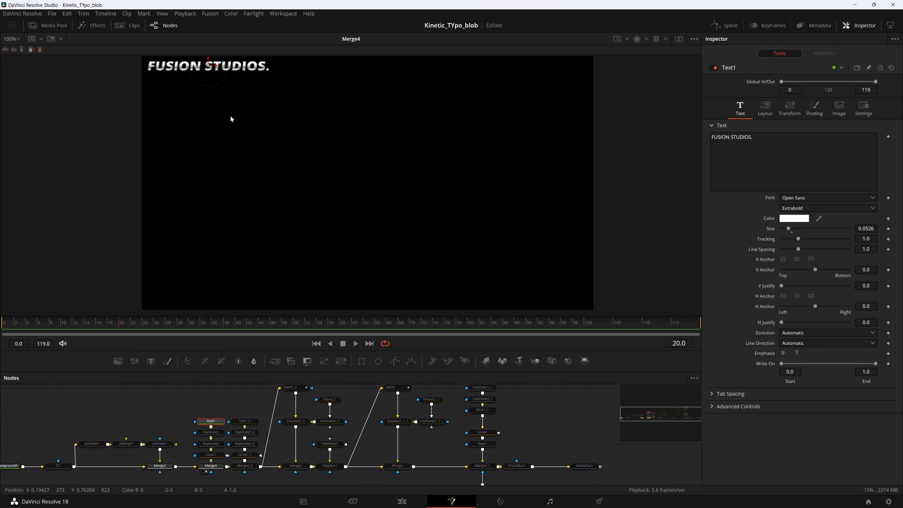
{"action": "left_click_drag", "start_coordinate": [232, 118], "coordinate": [219, 121]}
Enable the Duplicate1, Duplicate2 and Glow2 nodes in the Text1 branch.
{"action": "left_click", "coordinate": [218, 434]}
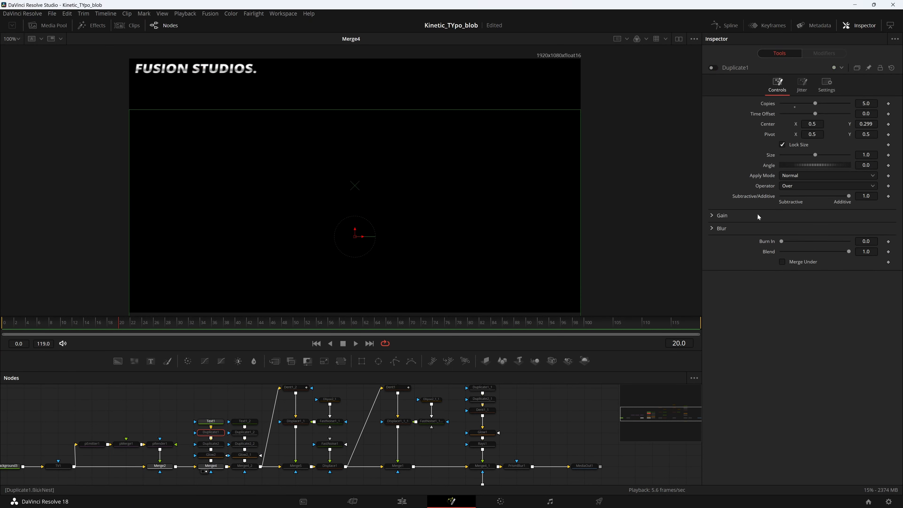
{"action": "left_click", "coordinate": [712, 68]}
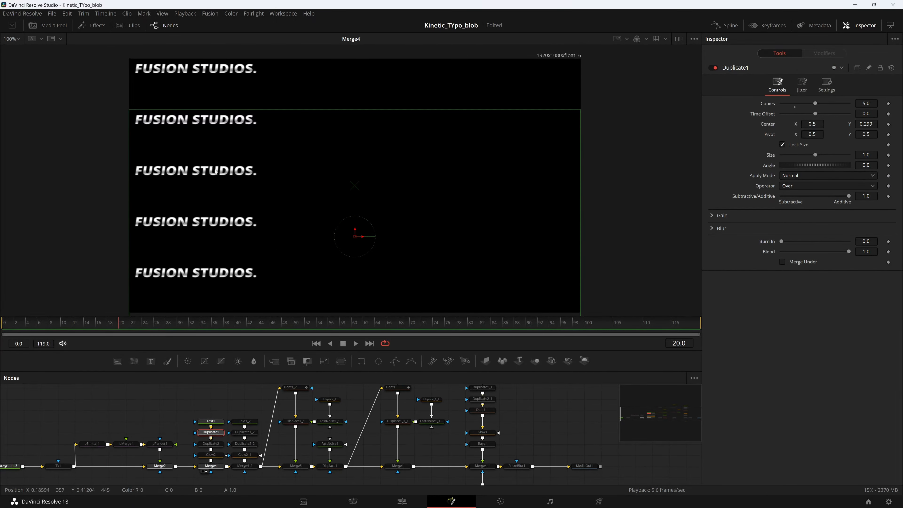
{"action": "left_click", "coordinate": [211, 444]}
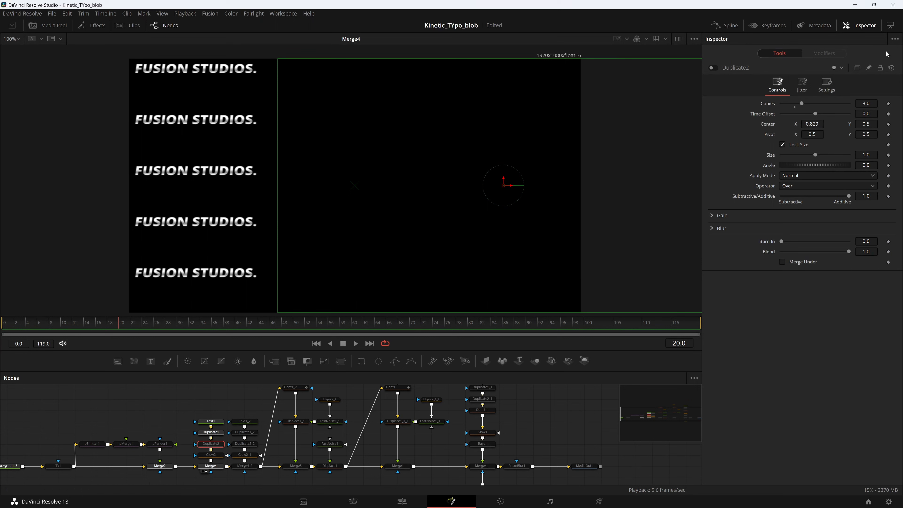
{"action": "left_click", "coordinate": [715, 68]}
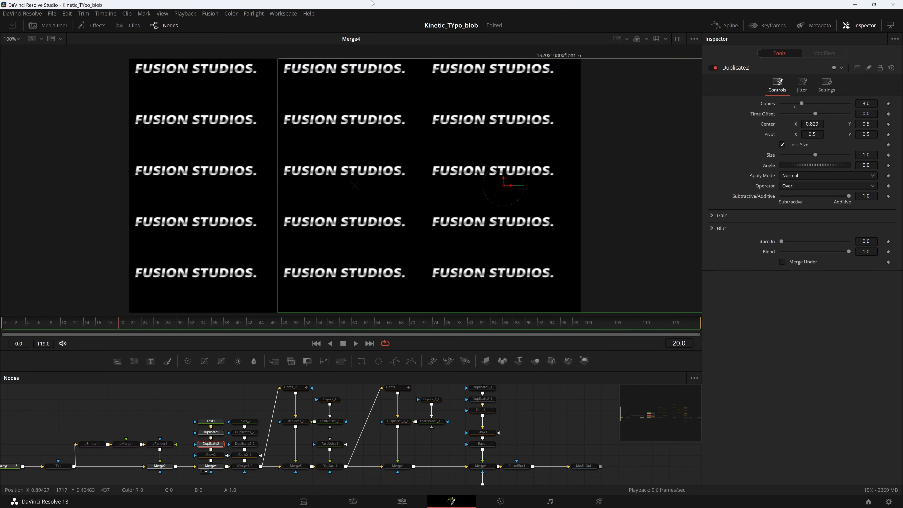
{"action": "left_click", "coordinate": [211, 454]}
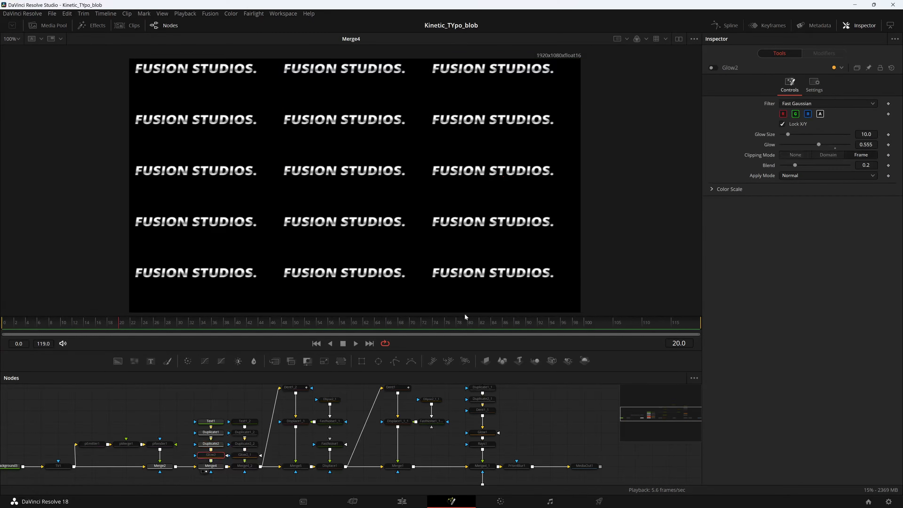
{"action": "left_click", "coordinate": [713, 67]}
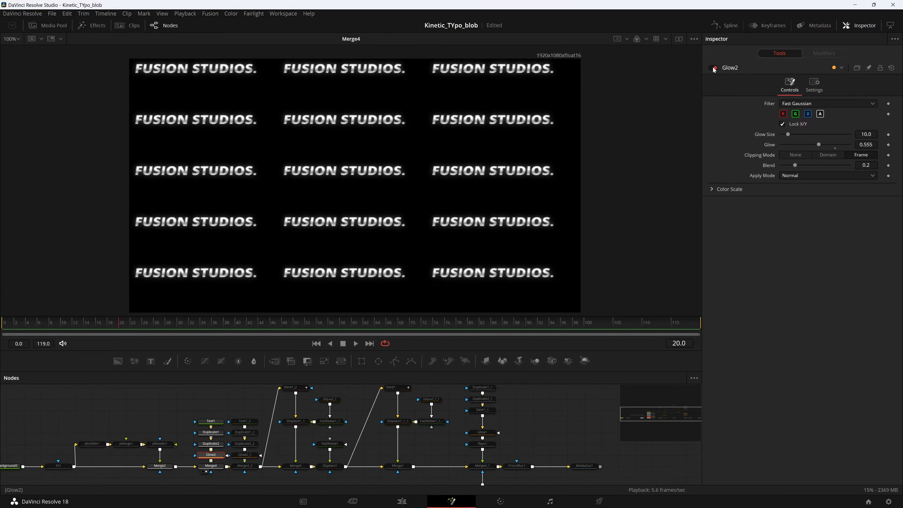
Enable the Merge4_2 and Text1_2 nodes of the second text branch and show Merge4_2 in the viewer.
{"action": "left_click", "coordinate": [246, 423]}
{"action": "left_click_drag", "start_coordinate": [244, 394], "coordinate": [253, 473]}
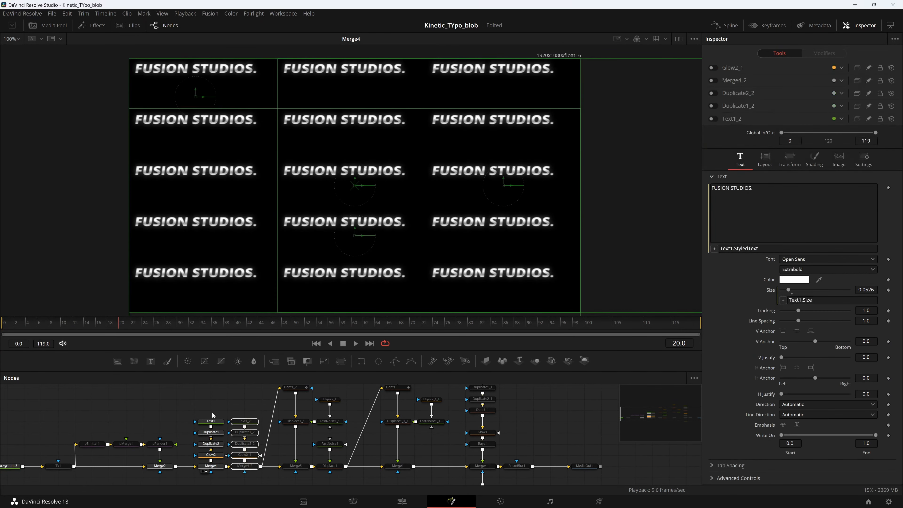
{"action": "left_click_drag", "start_coordinate": [214, 416], "coordinate": [251, 481]}
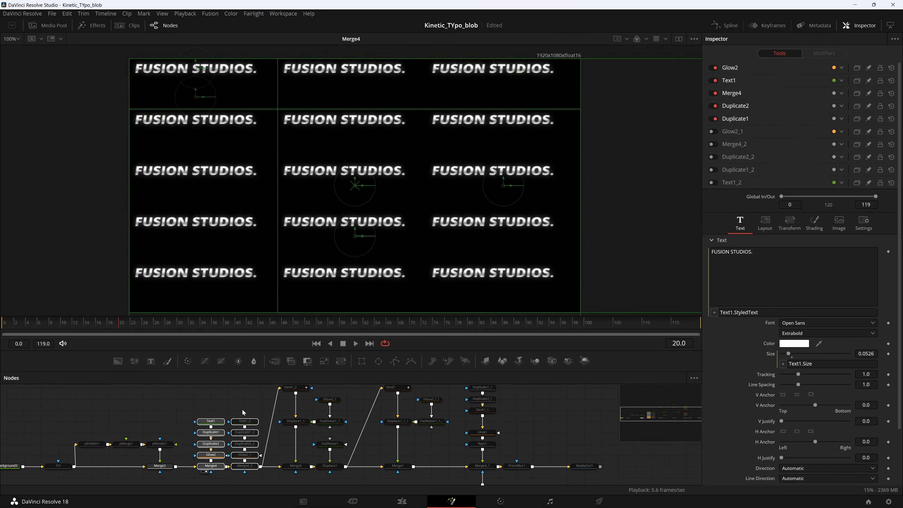
{"action": "left_click", "coordinate": [249, 422]}
{"action": "left_click", "coordinate": [244, 466]}
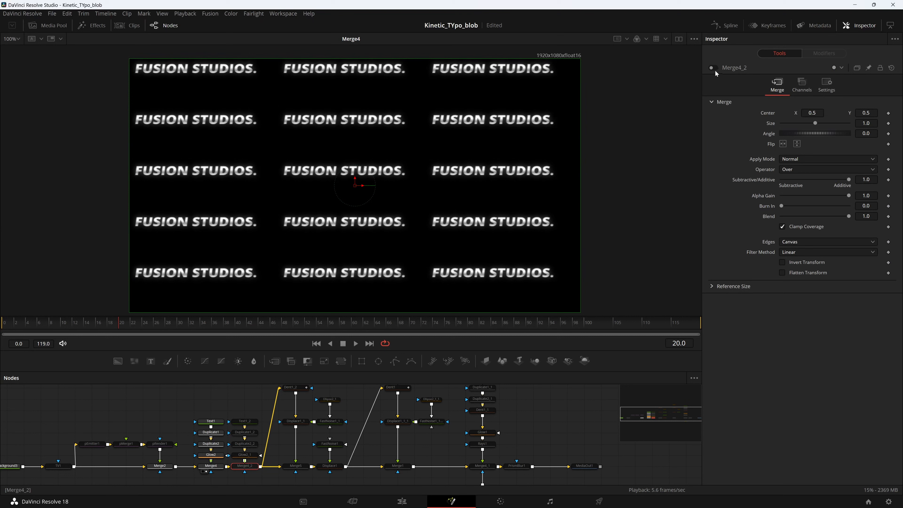
{"action": "left_click", "coordinate": [713, 67]}
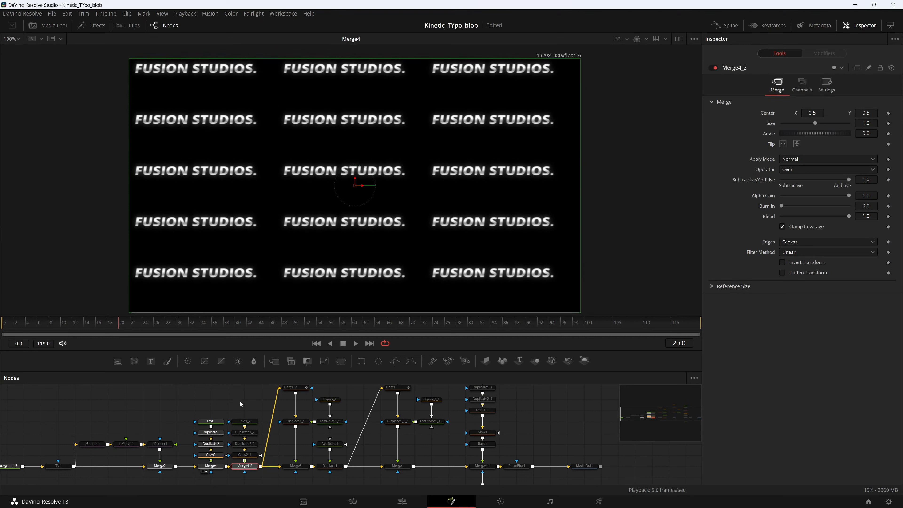
{"action": "left_click", "coordinate": [244, 455]}
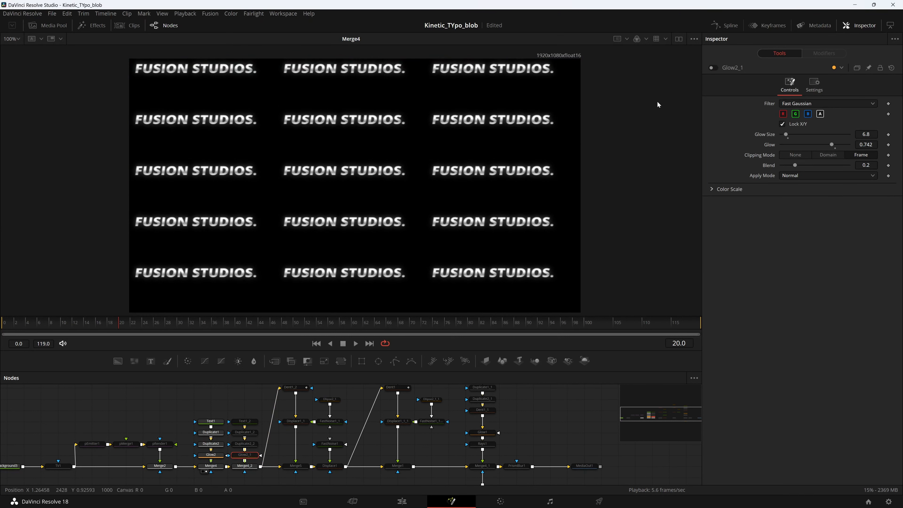
{"action": "left_click", "coordinate": [251, 422]}
Try the solid text fill appearance on Text1_2's first shading element, and switch back to the outline.
{"action": "left_click", "coordinate": [815, 107]}
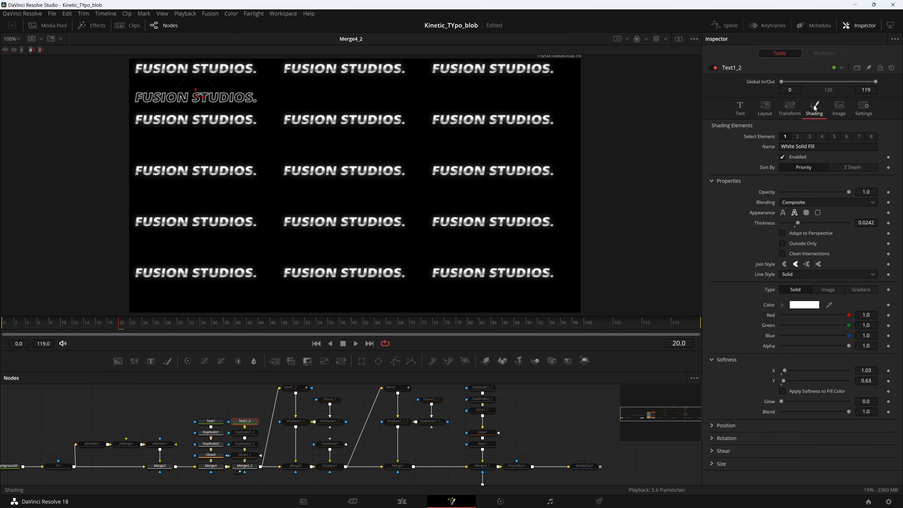
{"action": "left_click", "coordinate": [783, 212]}
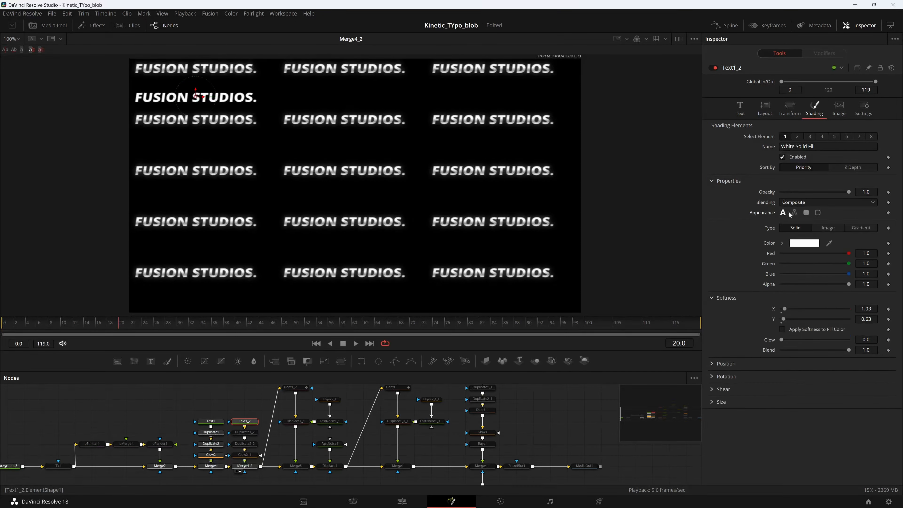
{"action": "left_click", "coordinate": [794, 213]}
Enable the Duplicate1_2, Duplicate2_2 and Glow2_1 nodes in the Text1_2 branch.
{"action": "left_click", "coordinate": [245, 432]}
{"action": "left_click", "coordinate": [714, 68]}
{"action": "left_click", "coordinate": [245, 444]}
{"action": "left_click", "coordinate": [714, 68]}
{"action": "left_click", "coordinate": [245, 455]}
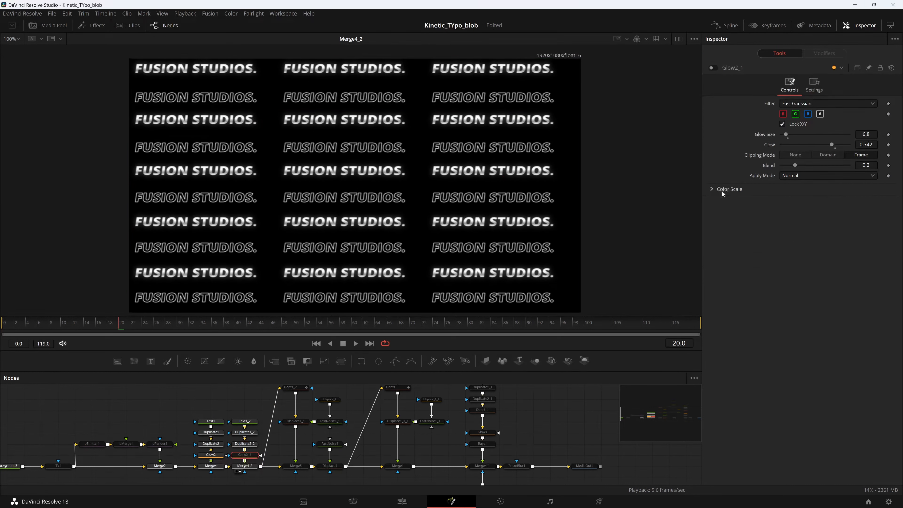
{"action": "left_click", "coordinate": [713, 68]}
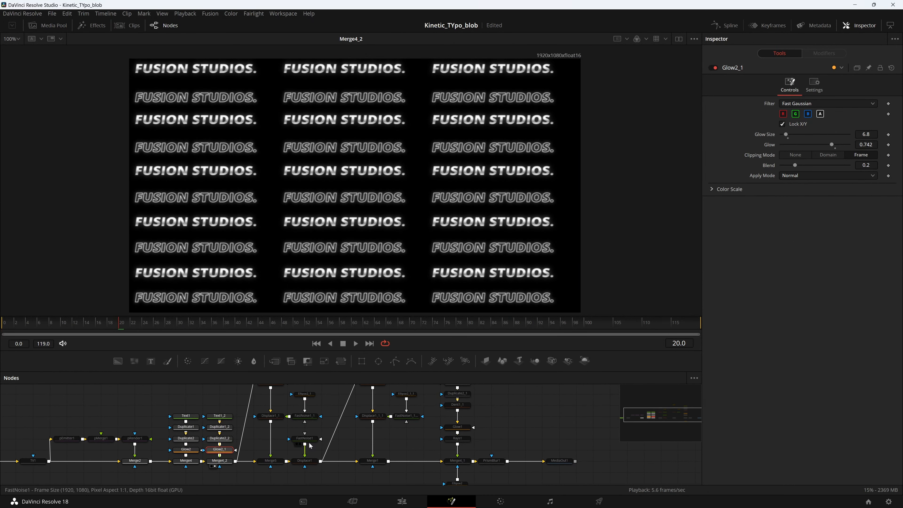
Enable the Merge5 and Displace1 nodes and show the Displace1 output in the viewer.
{"action": "left_click_drag", "start_coordinate": [293, 438], "coordinate": [283, 456]}
{"action": "left_click", "coordinate": [262, 472]}
{"action": "left_click", "coordinate": [714, 68]}
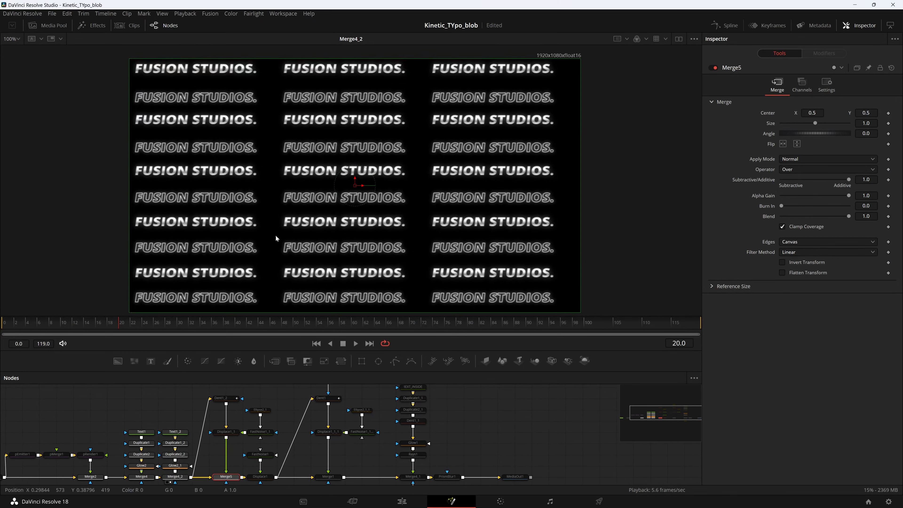
{"action": "left_click_drag", "start_coordinate": [319, 420], "coordinate": [315, 414]}
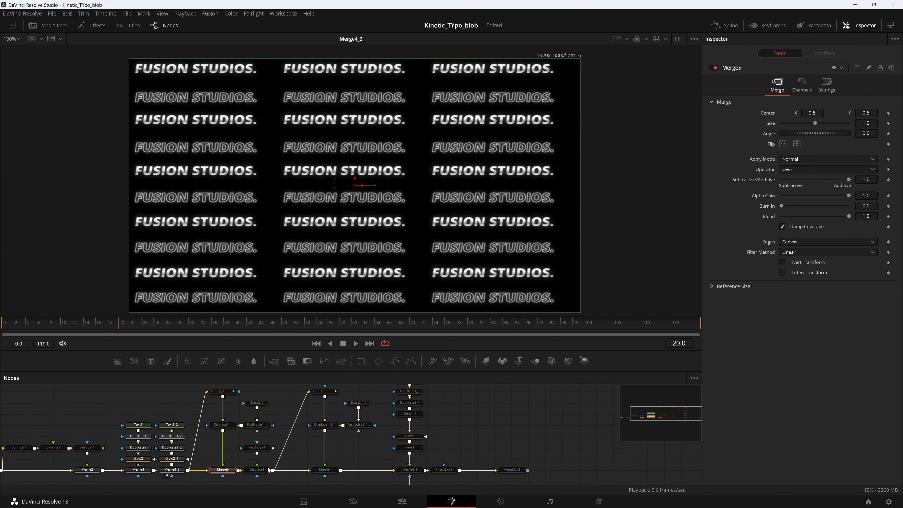
{"action": "left_click_drag", "start_coordinate": [262, 433], "coordinate": [271, 431]}
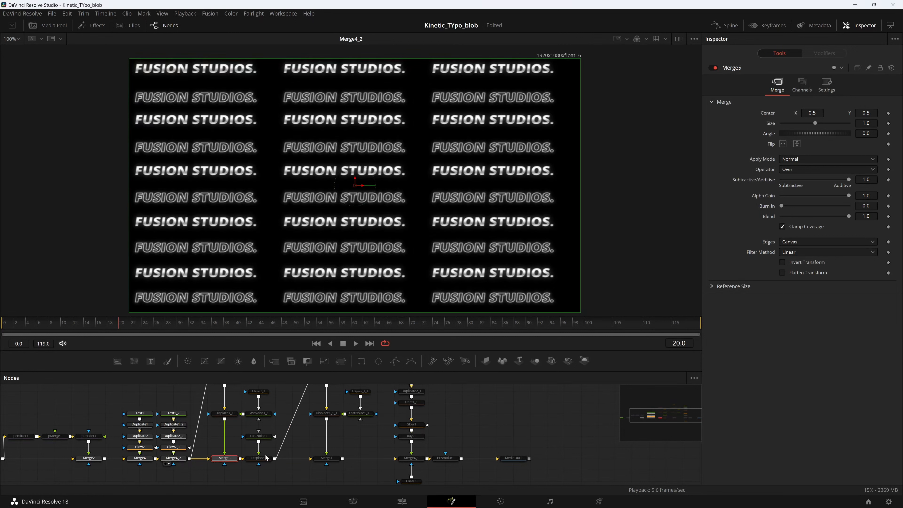
{"action": "left_click", "coordinate": [262, 461]}
{"action": "left_click", "coordinate": [261, 459]}
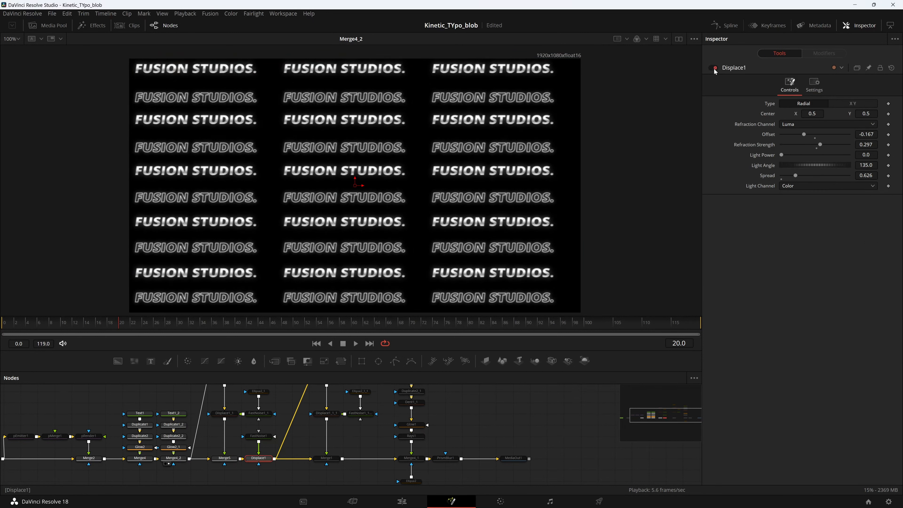
{"action": "left_click_drag", "start_coordinate": [268, 459], "coordinate": [320, 268]}
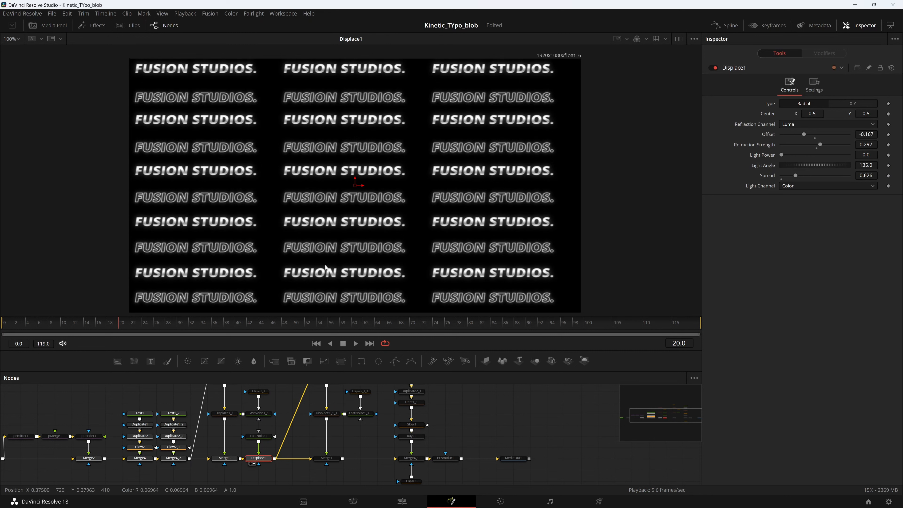
Bring up the noise settings of the FastNoise1 node that feeds Displace1.
{"action": "left_click", "coordinate": [259, 438]}
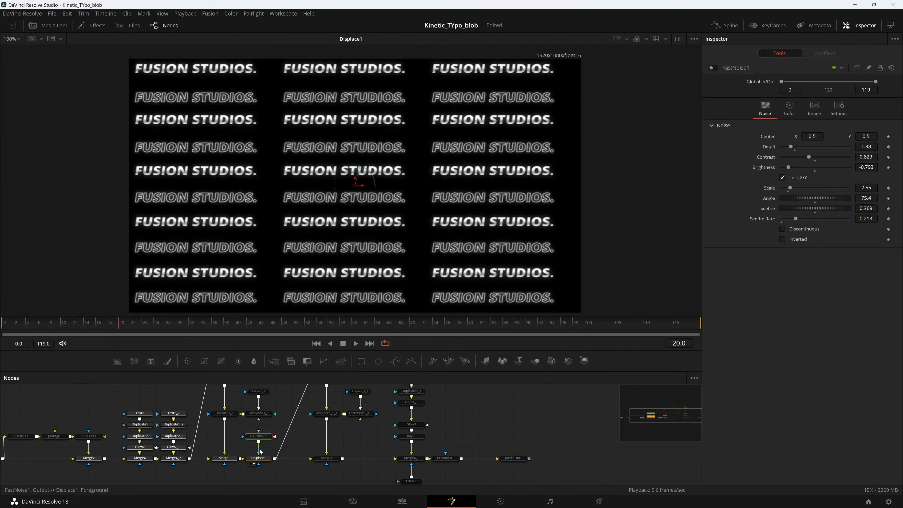
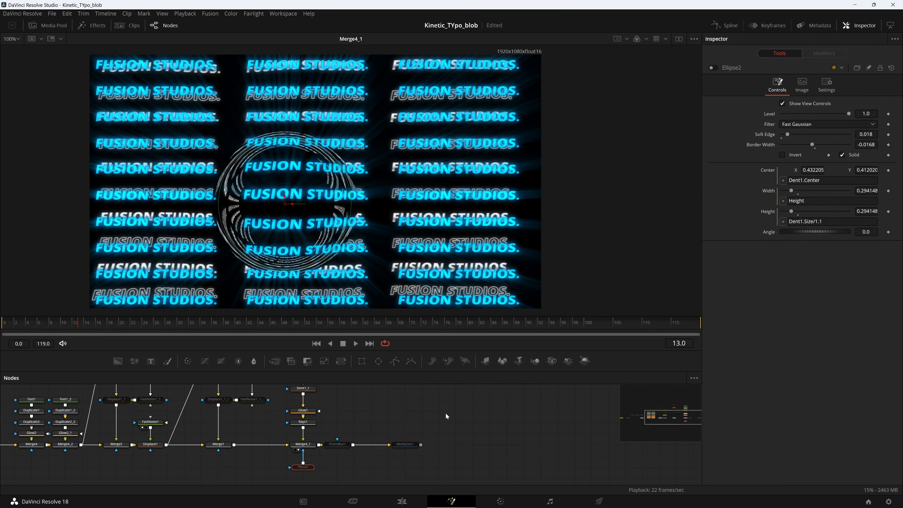
Enable the Ellipse2 mask node on Merge4_1 to confine the blue text to the blob.
{"action": "left_click", "coordinate": [715, 68]}
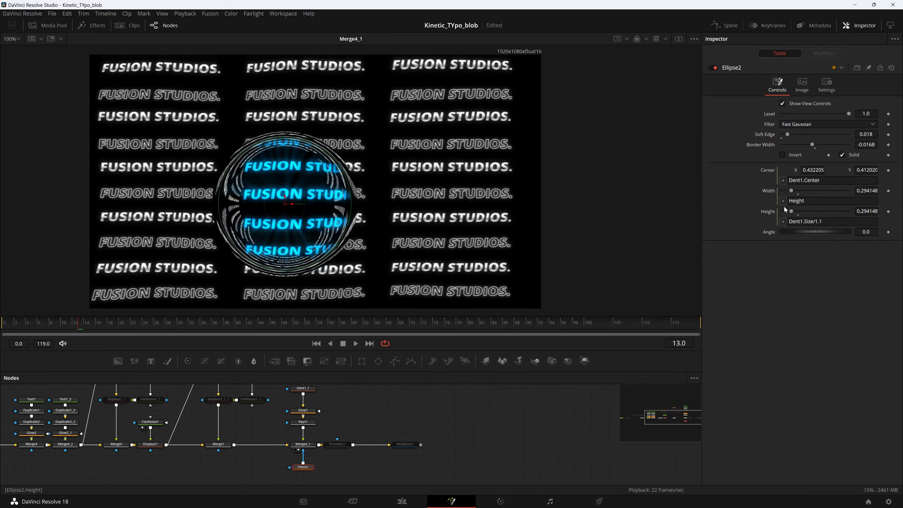
Try moving Dent1's center to about X 0.538, Y 0.427 in the viewer, and undo the move.
{"action": "left_click_drag", "start_coordinate": [416, 403], "coordinate": [458, 430]}
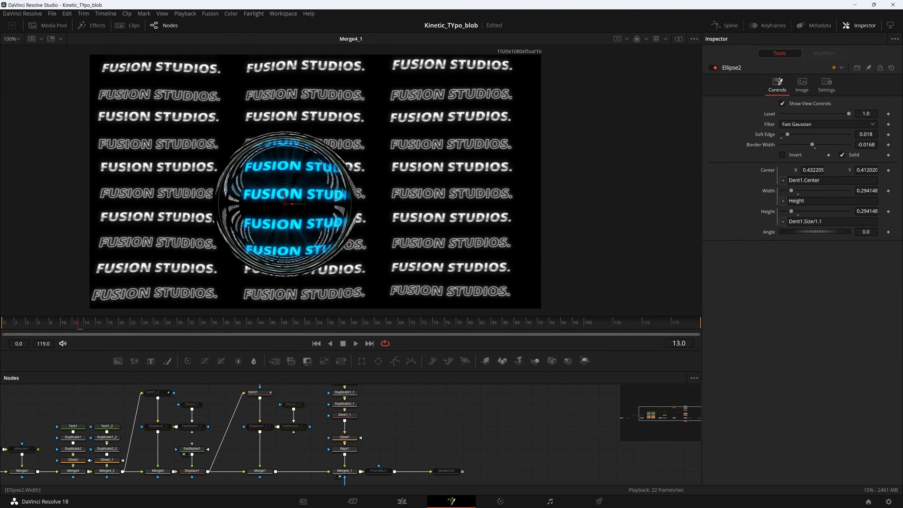
{"action": "left_click_drag", "start_coordinate": [384, 449], "coordinate": [391, 454]}
{"action": "left_click", "coordinate": [266, 397]}
{"action": "left_click_drag", "start_coordinate": [285, 204], "coordinate": [334, 203]}
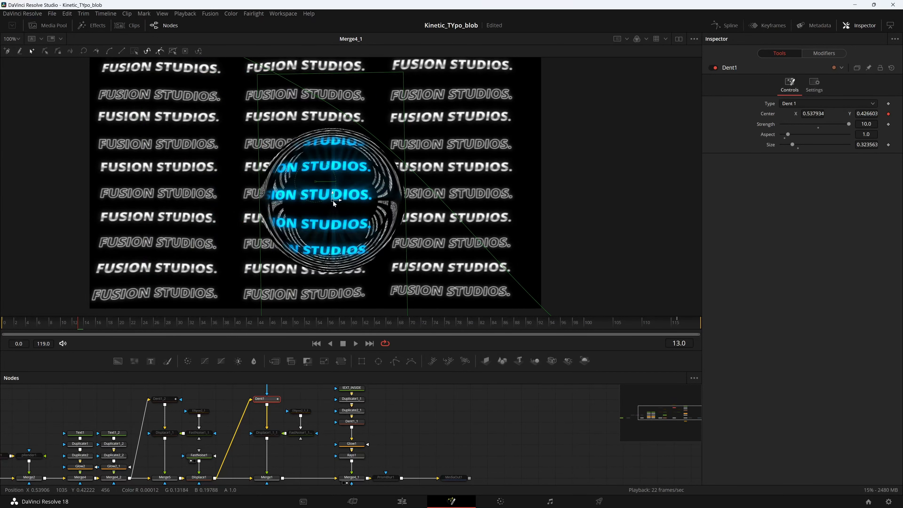
{"action": "key", "text": "ctrl+z"}
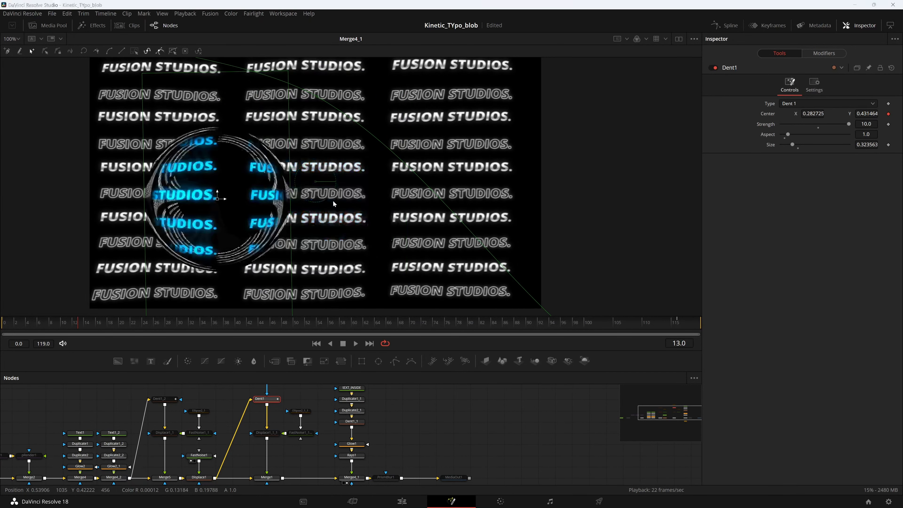
Examine the settings of the Dent1_1, Merge4_1 and Ellipse2 nodes in the inner text branch.
{"action": "left_click", "coordinate": [355, 423]}
{"action": "left_click", "coordinate": [356, 479]}
{"action": "left_click_drag", "start_coordinate": [385, 449], "coordinate": [370, 427]}
{"action": "left_click", "coordinate": [337, 467]}
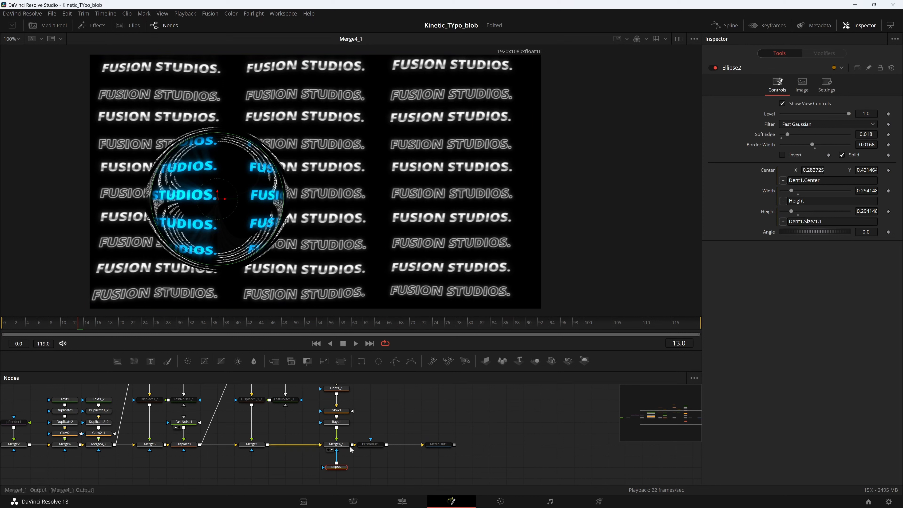
Bring up the PrismBlur1 settings and play back the Merge4_1 output to review the blob animation.
{"action": "left_click", "coordinate": [377, 444]}
{"action": "mouse_move", "coordinate": [397, 422]}
{"action": "left_mouse_down"}
{"action": "mouse_move", "coordinate": [410, 426]}
{"action": "mouse_move", "coordinate": [399, 414]}
{"action": "left_mouse_up"}
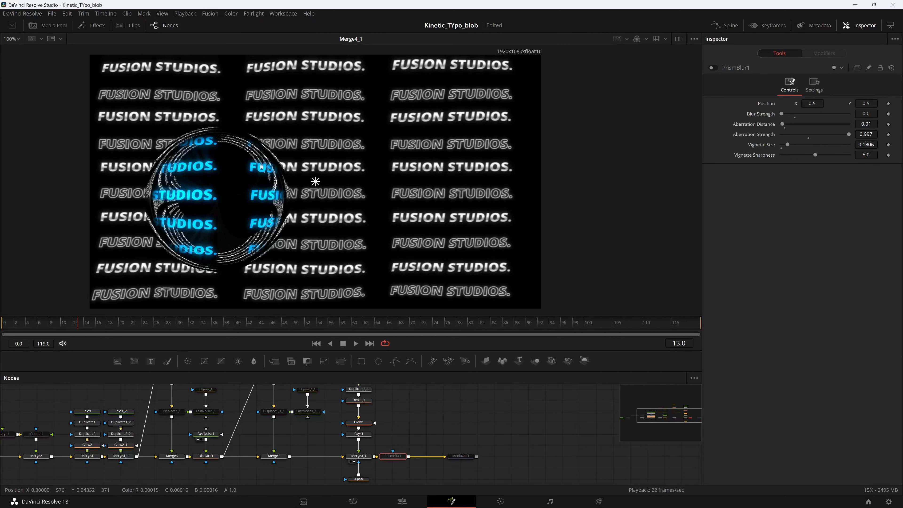
{"action": "left_click", "coordinate": [356, 343]}
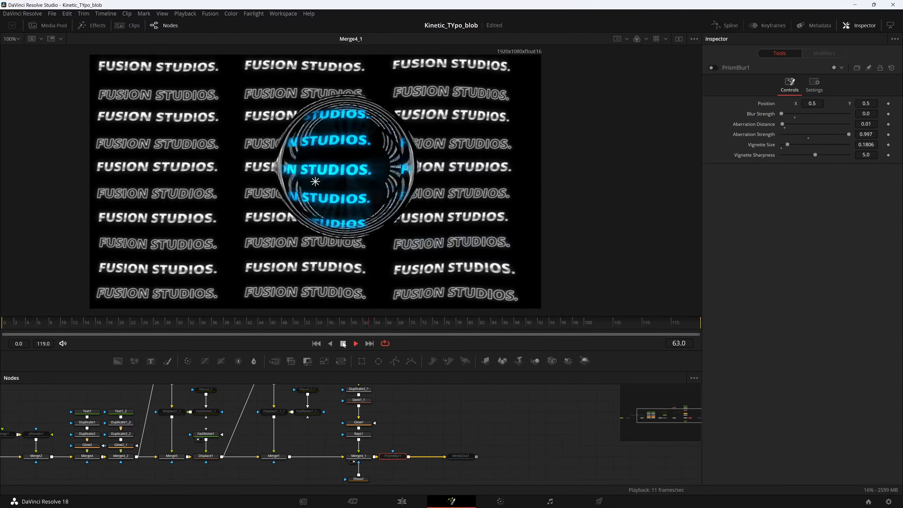
{"action": "key", "text": "space"}
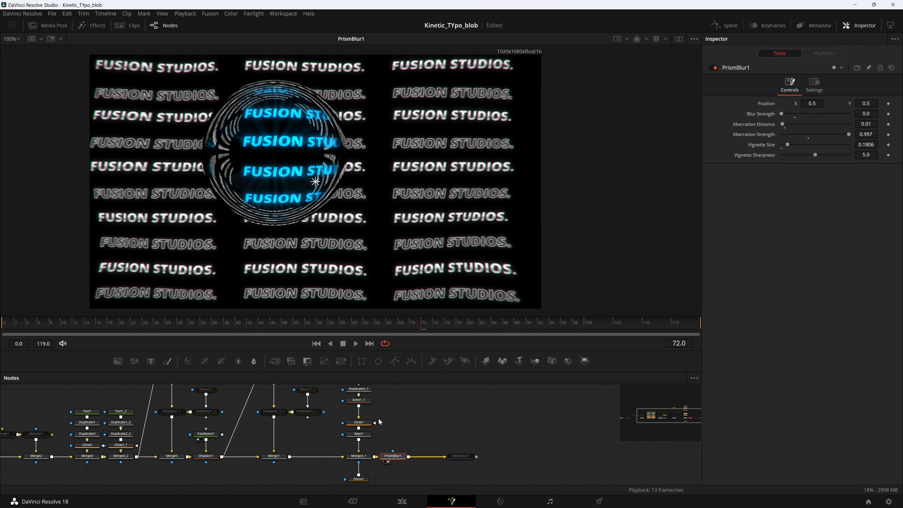
Enable the Dent1_2 node that branches off Merge4_2.
{"action": "left_click_drag", "start_coordinate": [176, 388], "coordinate": [285, 399]}
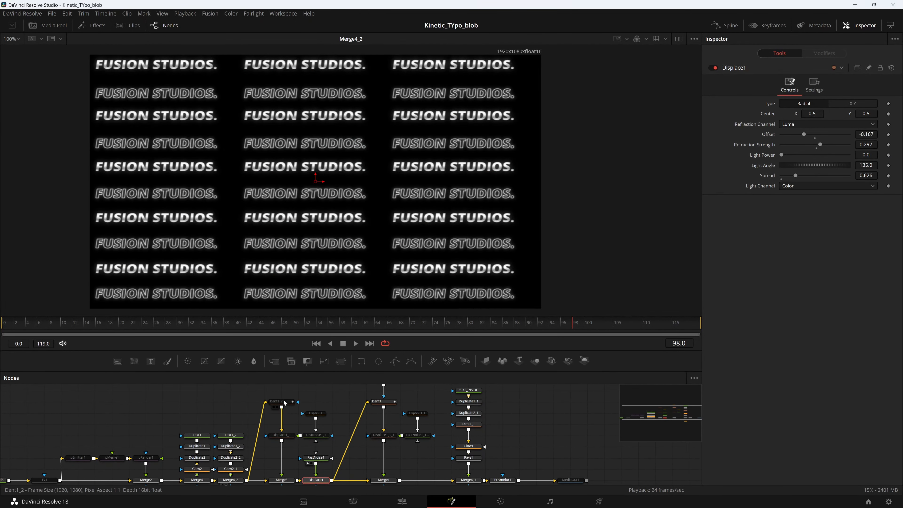
{"action": "left_click", "coordinate": [284, 401]}
{"action": "left_click", "coordinate": [713, 67]}
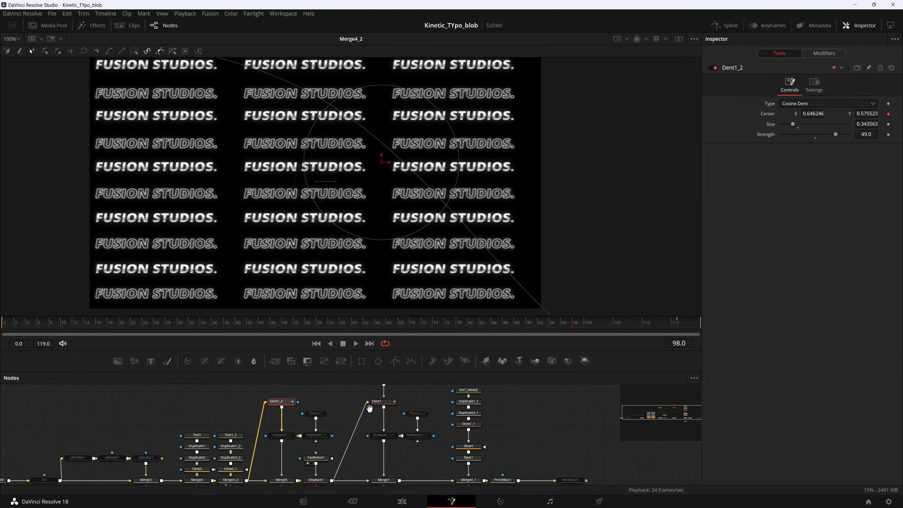
Enable the Displace1_1 node below Dent1_2.
{"action": "left_click_drag", "start_coordinate": [423, 440], "coordinate": [328, 455]}
{"action": "left_click_drag", "start_coordinate": [293, 422], "coordinate": [377, 425]}
{"action": "mouse_move", "coordinate": [492, 246]}
{"action": "left_mouse_down"}
{"action": "mouse_move", "coordinate": [480, 288]}
{"action": "mouse_move", "coordinate": [490, 209]}
{"action": "mouse_move", "coordinate": [505, 241]}
{"action": "left_mouse_up"}
{"action": "left_click_drag", "start_coordinate": [313, 441], "coordinate": [308, 433]}
{"action": "left_click", "coordinate": [266, 445]}
{"action": "left_click", "coordinate": [714, 68]}
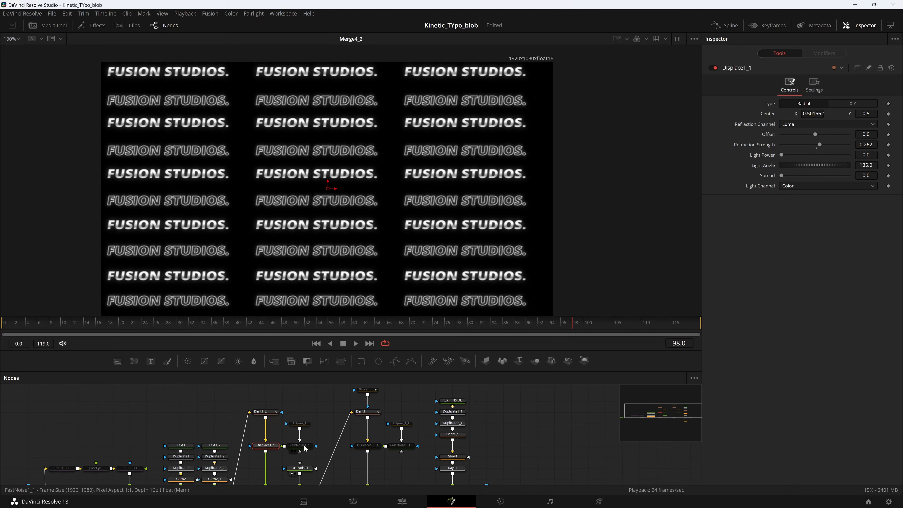
Enable the FastNoise1_1 node feeding Displace1_1 and the ellipse mask connected to that noise.
{"action": "scroll", "coordinate": [291, 427], "scroll_direction": "down", "scroll_amount": 2}
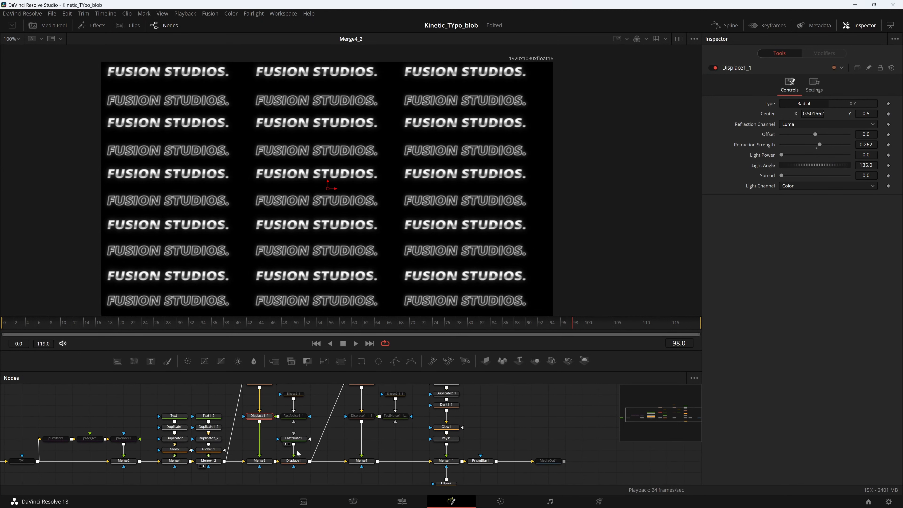
{"action": "left_click", "coordinate": [298, 417]}
{"action": "left_click", "coordinate": [714, 68]}
{"action": "left_click_drag", "start_coordinate": [327, 404], "coordinate": [315, 421]}
{"action": "left_click", "coordinate": [282, 412]}
{"action": "left_click", "coordinate": [714, 68]}
Switch to dual viewers and show the FastNoise1_1 output beside Merge4_2.
{"action": "left_click", "coordinate": [281, 434]}
{"action": "left_click", "coordinate": [678, 39]}
{"action": "key", "text": "1"}
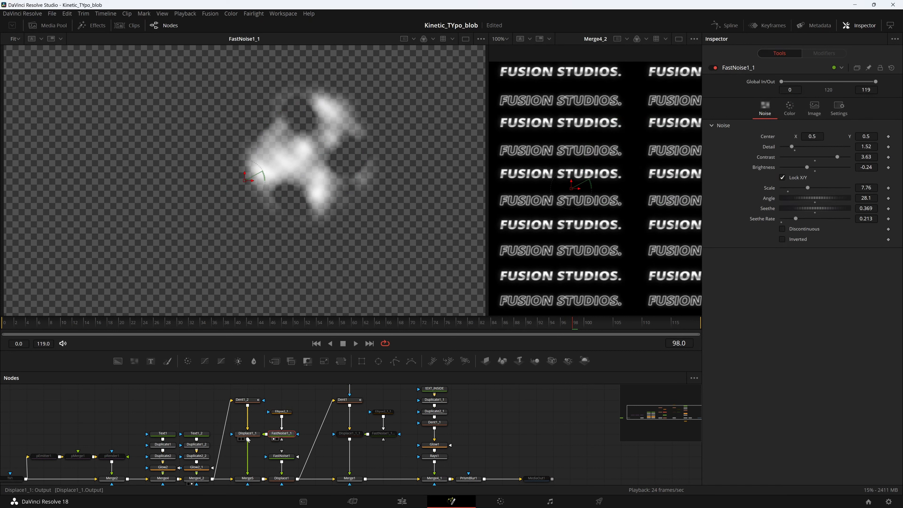
Show the Displace1_1 output in place of the noise view and play back the moving dent.
{"action": "left_click", "coordinate": [254, 433]}
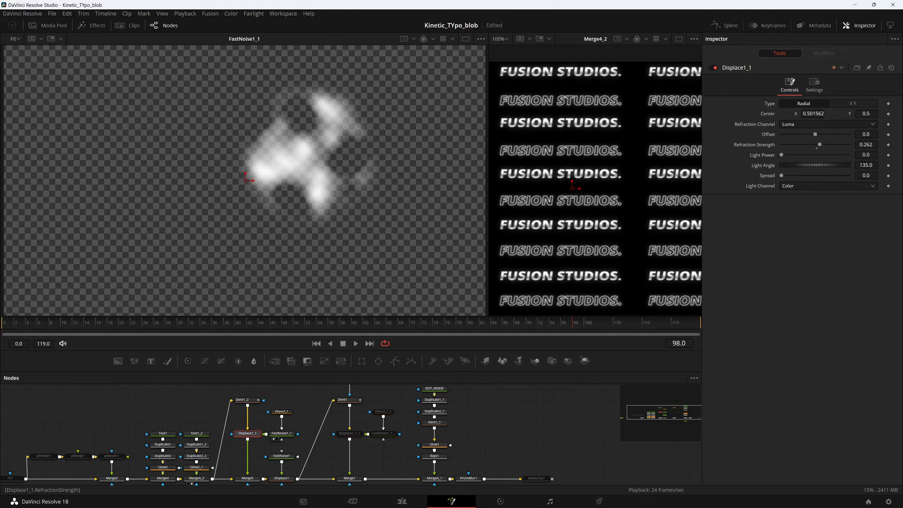
{"action": "left_click_drag", "start_coordinate": [254, 434], "coordinate": [282, 167]}
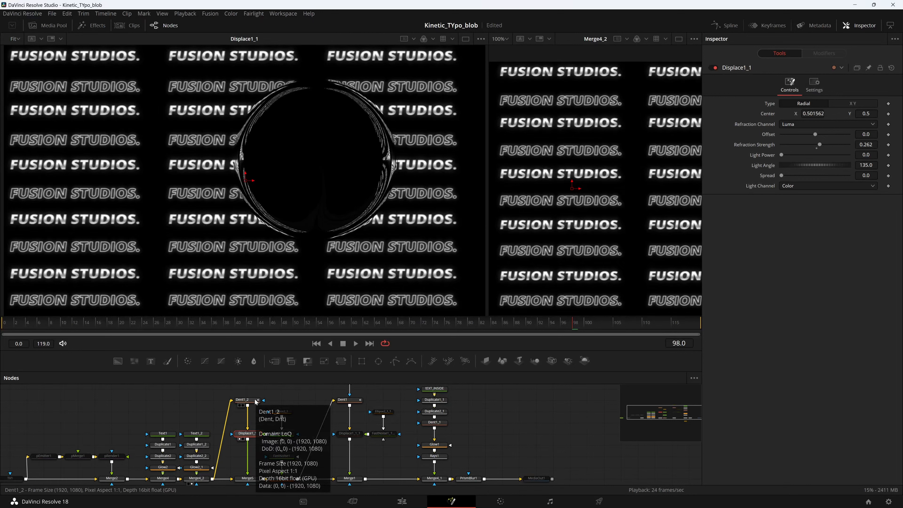
{"action": "left_click", "coordinate": [355, 343]}
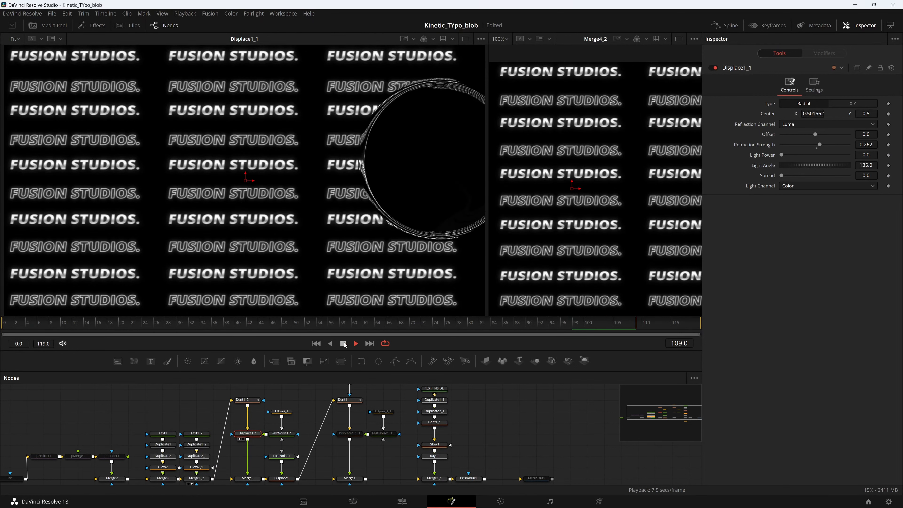
{"action": "left_click", "coordinate": [344, 344]}
Show Merge5 in place of the Displace1_1 view and toggle Displace1_1 to compare its effect, ending with it disabled.
{"action": "left_click", "coordinate": [246, 478]}
{"action": "key", "text": "1"}
{"action": "left_click", "coordinate": [245, 433]}
{"action": "left_click", "coordinate": [714, 68]}
{"action": "left_click", "coordinate": [714, 68]}
{"action": "left_click", "coordinate": [714, 68]}
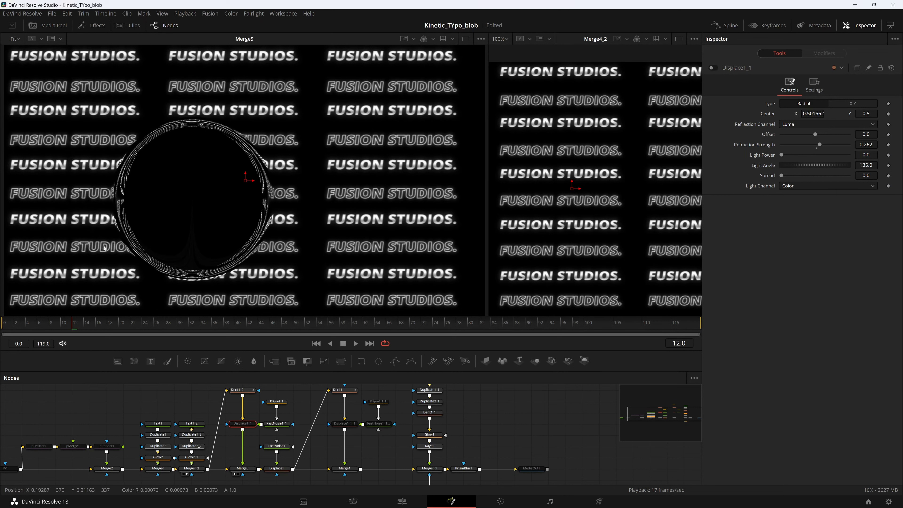